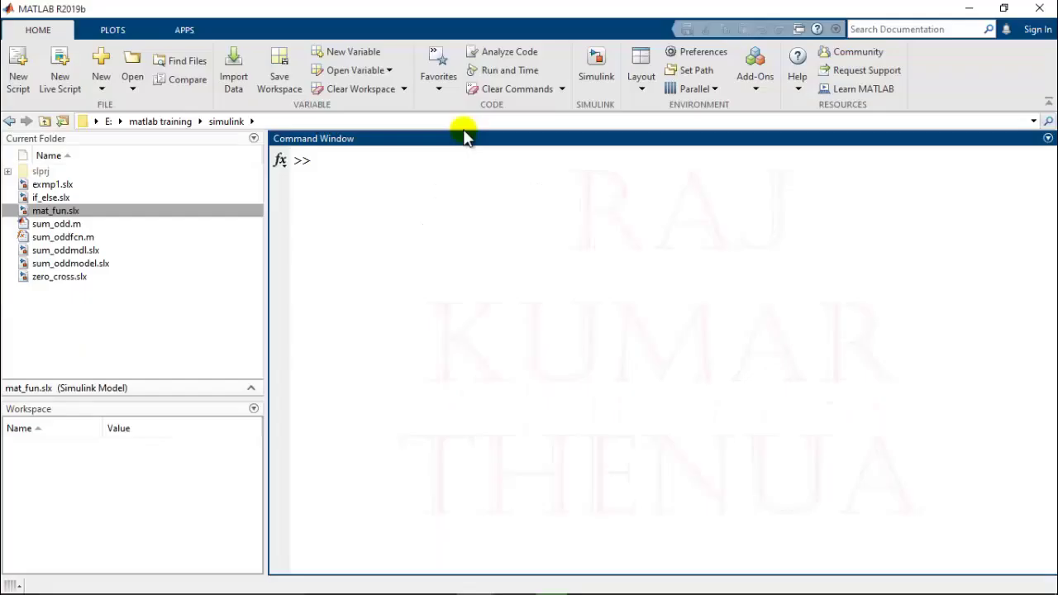
Step: Create a blank model and place a Sine Wave block from the Sources library
click(583, 64)
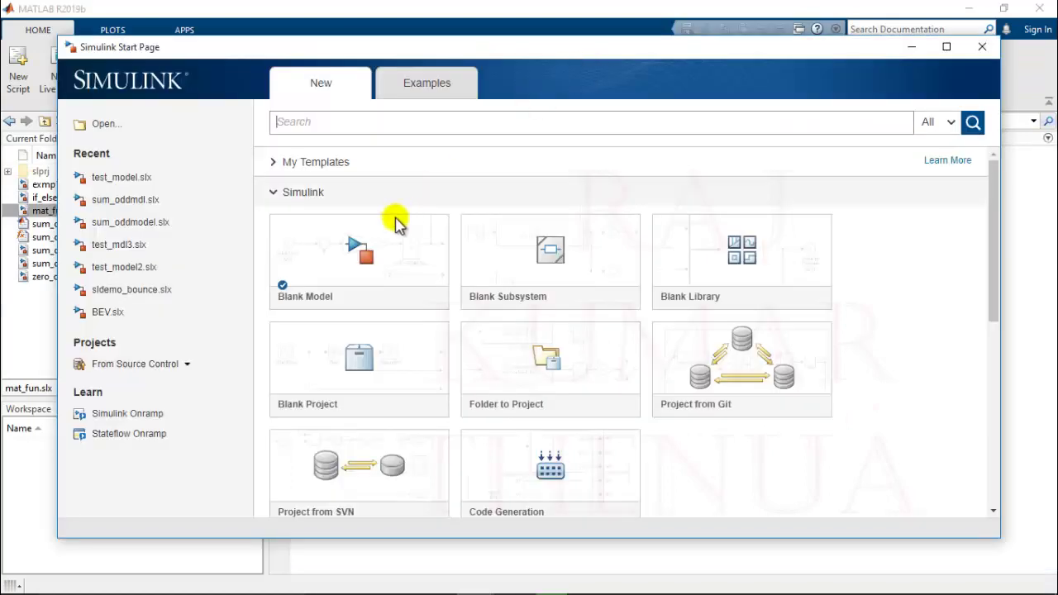
click(390, 249)
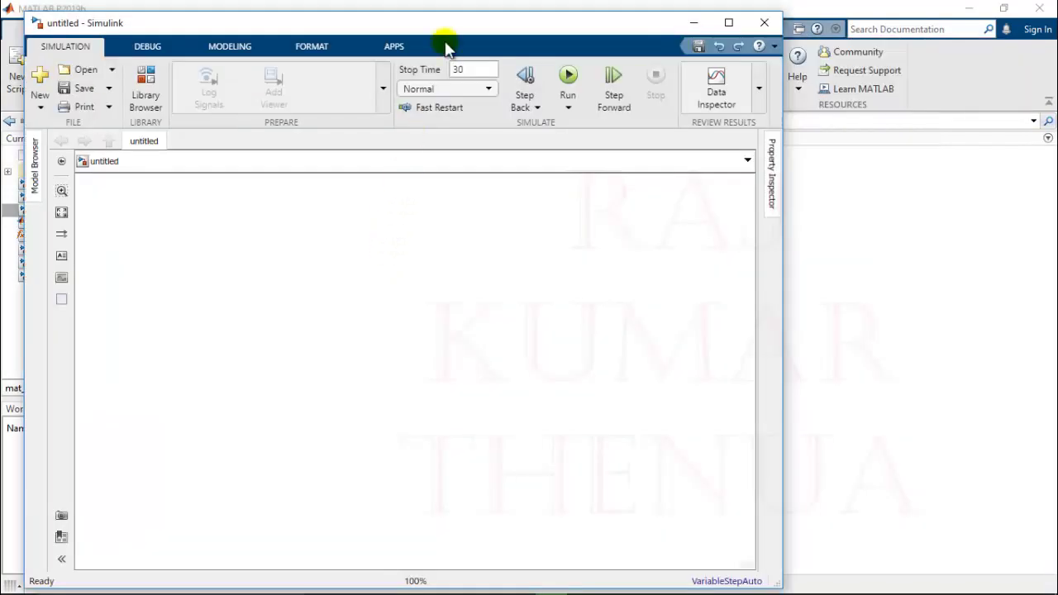
drag(441, 28, 630, 18)
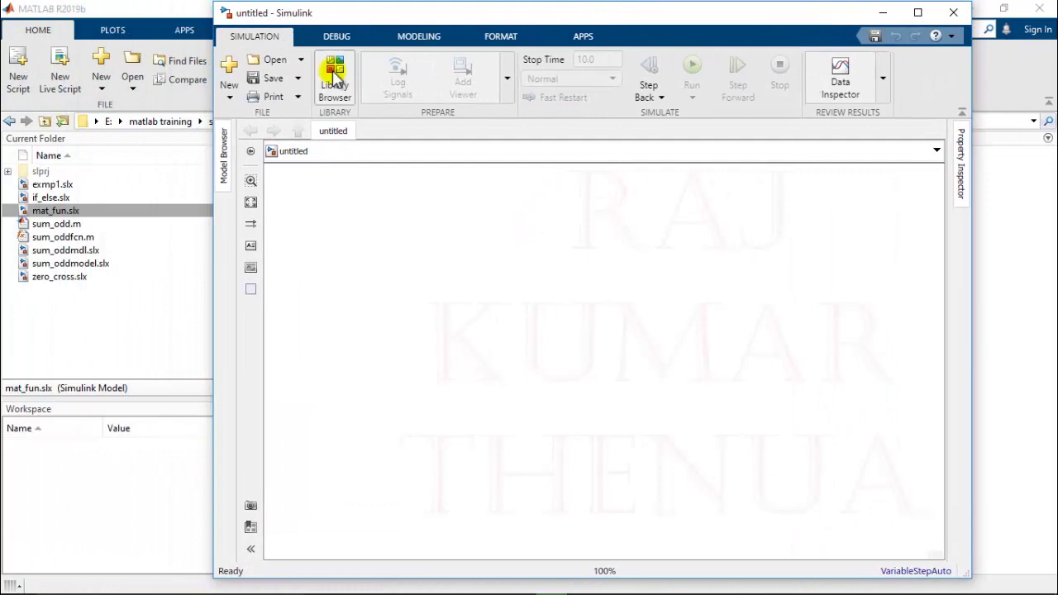
click(335, 78)
click(66, 265)
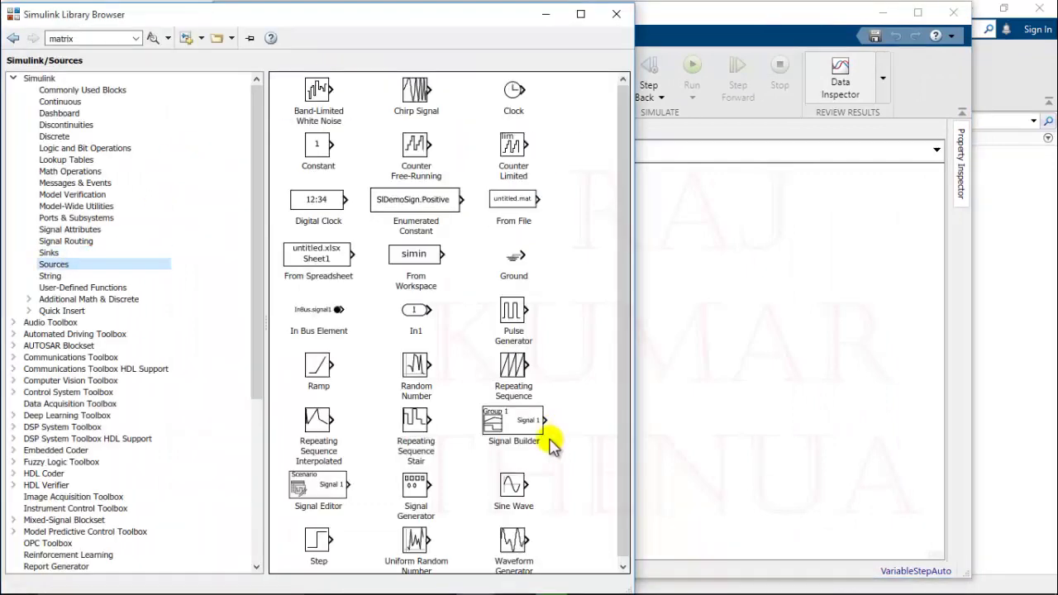
drag(510, 488, 356, 243)
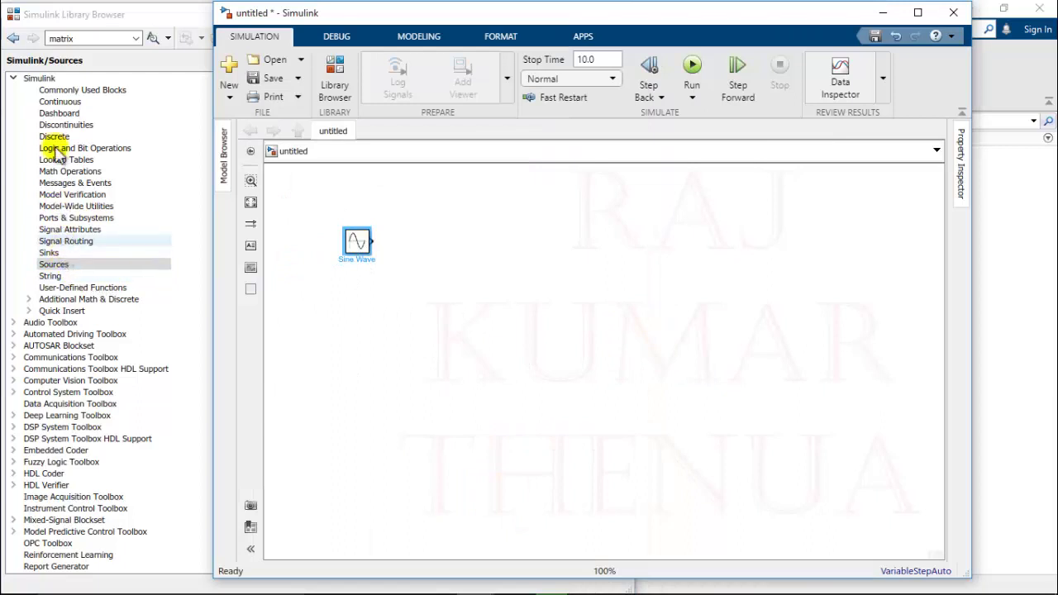
Step: Add two Gain blocks and branch the sine signal into both
click(82, 89)
mouse_move(565, 147)
mouse_down()
mouse_move(689, 221)
mouse_move(488, 248)
mouse_move(481, 299)
mouse_move(477, 289)
mouse_up()
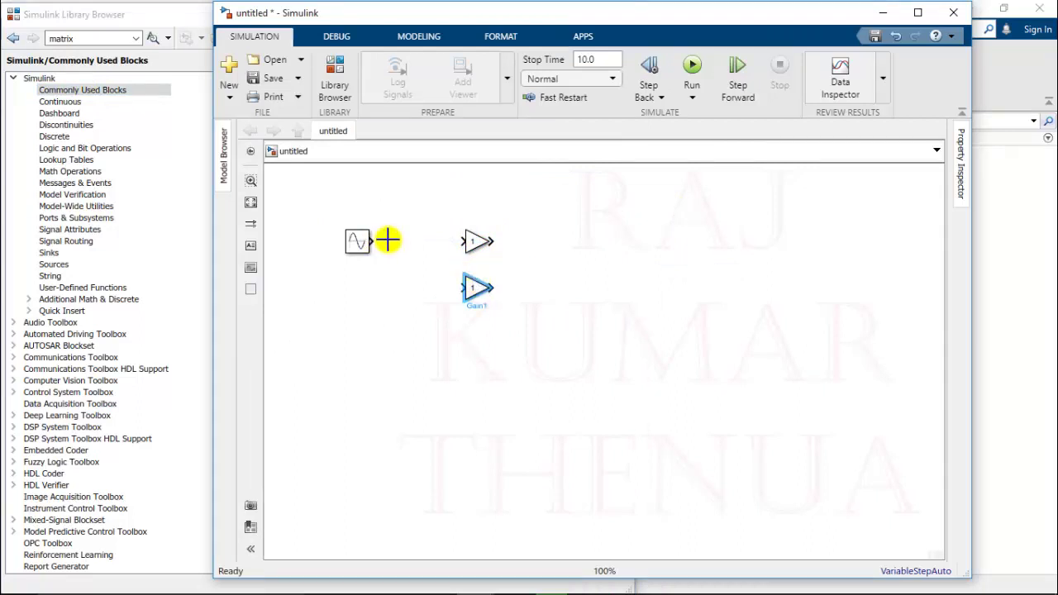
drag(382, 240, 461, 241)
mouse_move(461, 287)
mouse_down()
mouse_move(416, 276)
mouse_move(413, 241)
mouse_up()
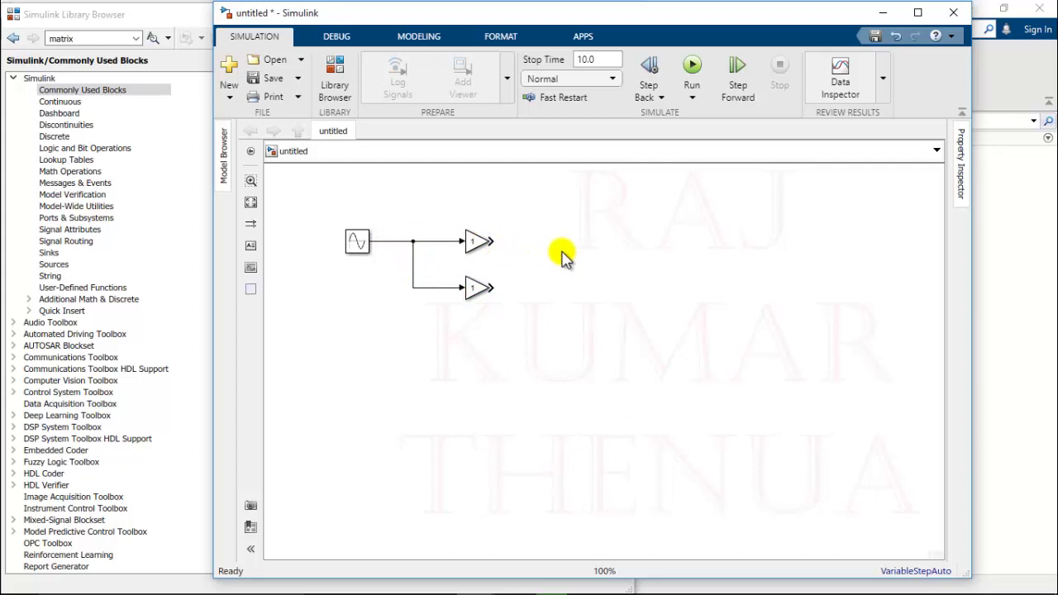
Step: Add a Scope after each Gain block from the Sinks library
click(49, 252)
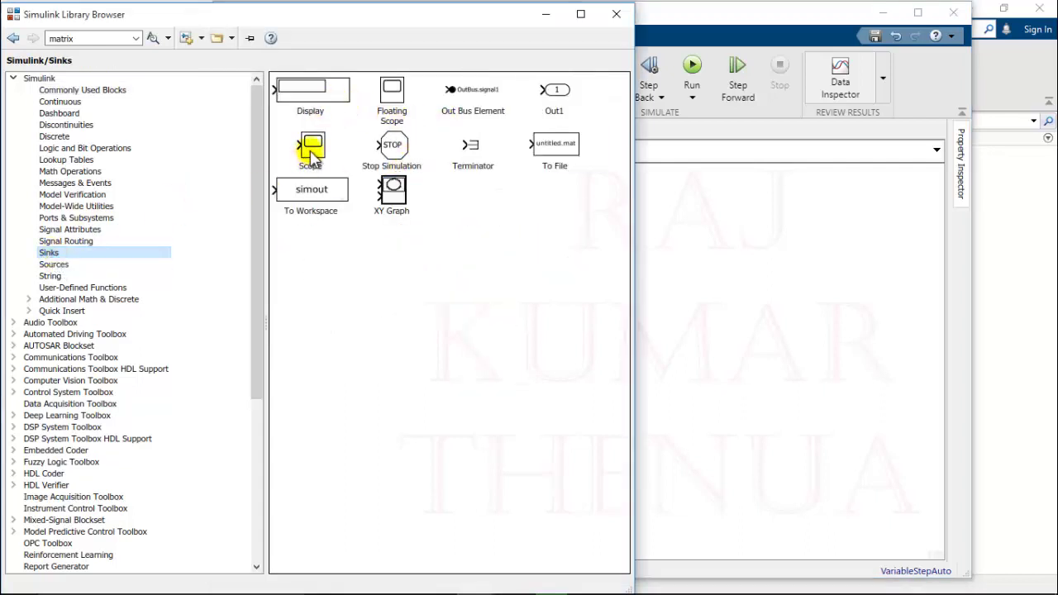
drag(313, 157, 591, 241)
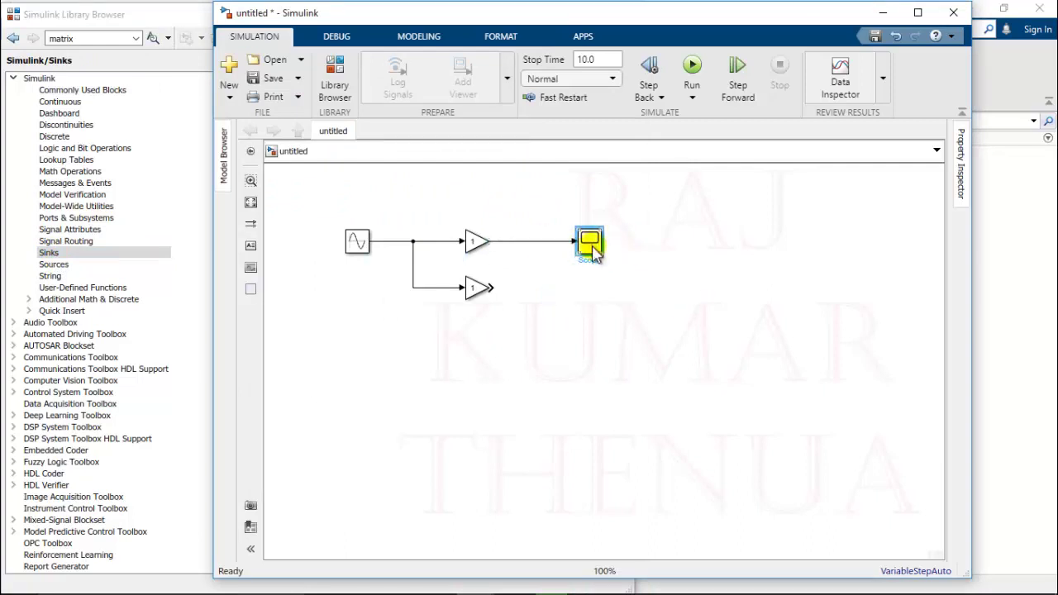
drag(593, 252, 595, 296)
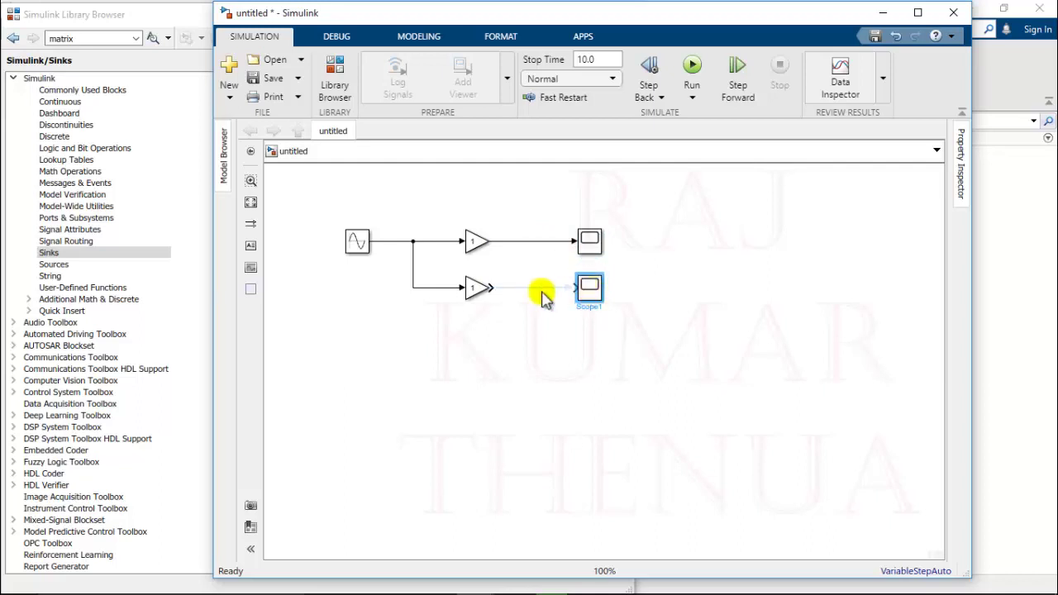
Step: Set the upper Gain block's gain to K1
click(574, 340)
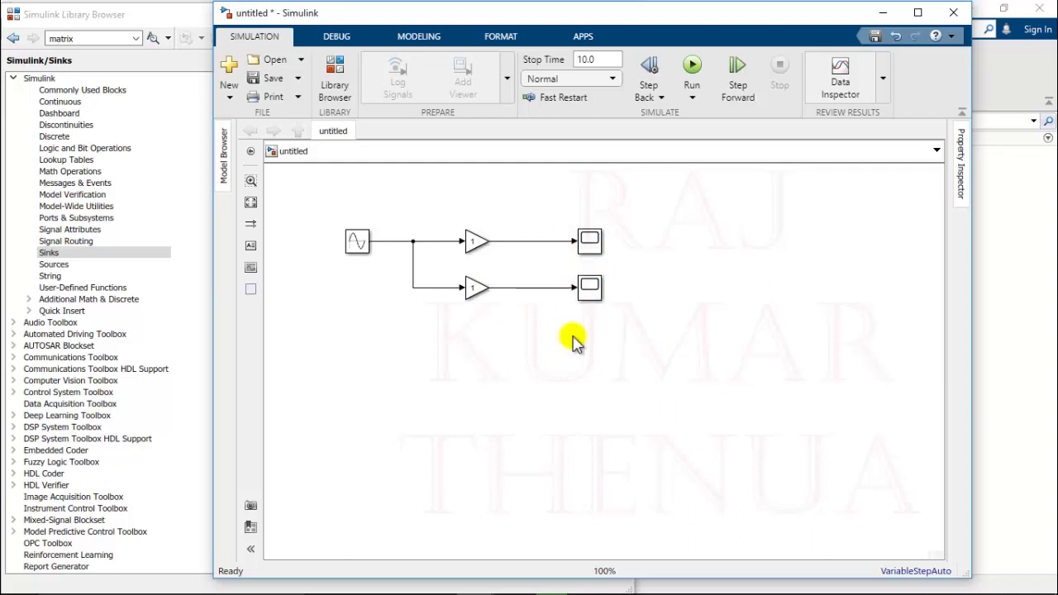
double_click(474, 240)
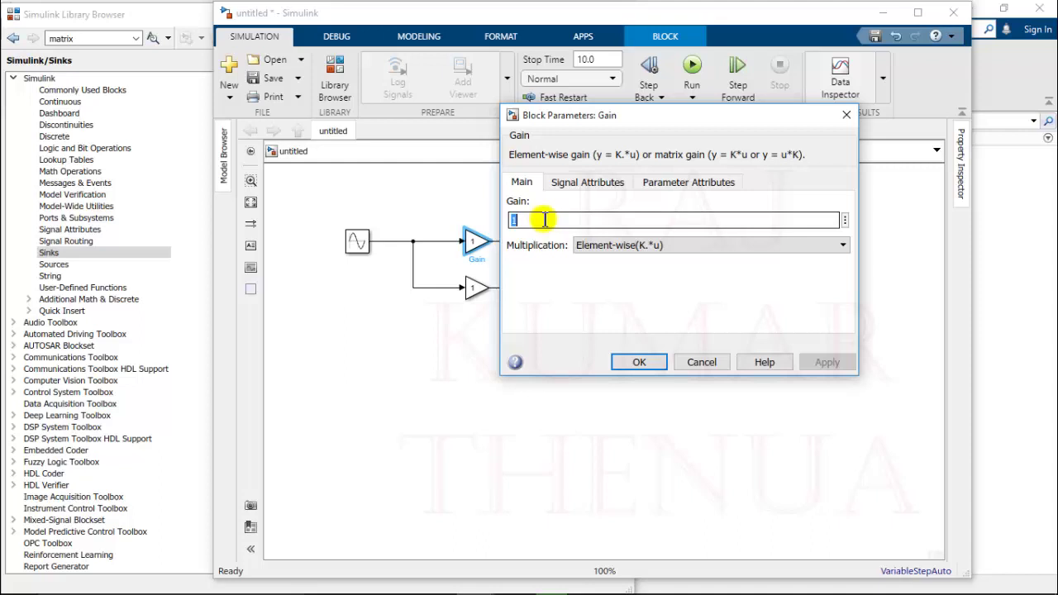
text(K1)
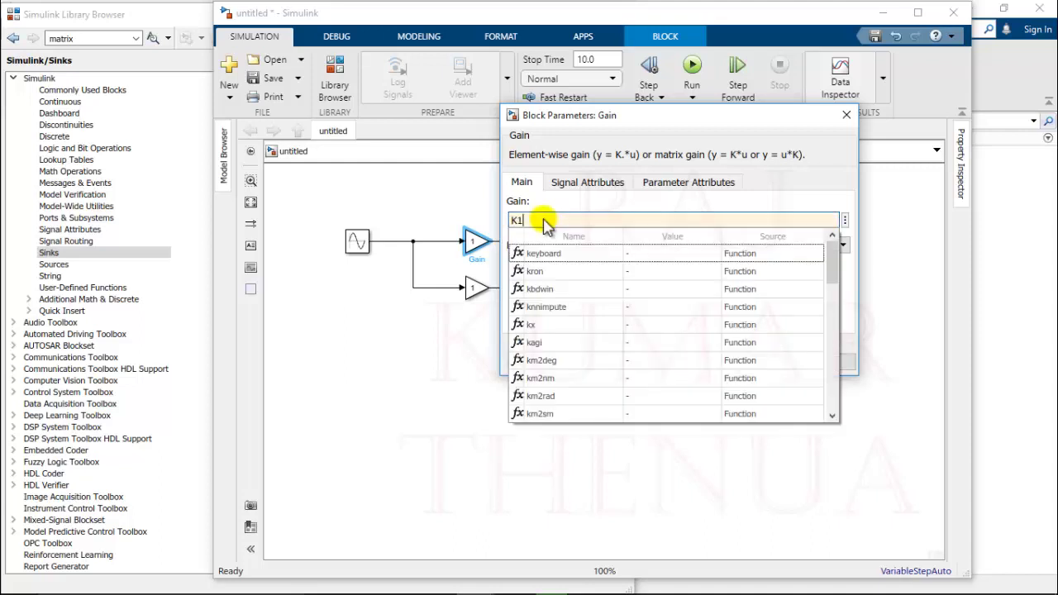
click(827, 363)
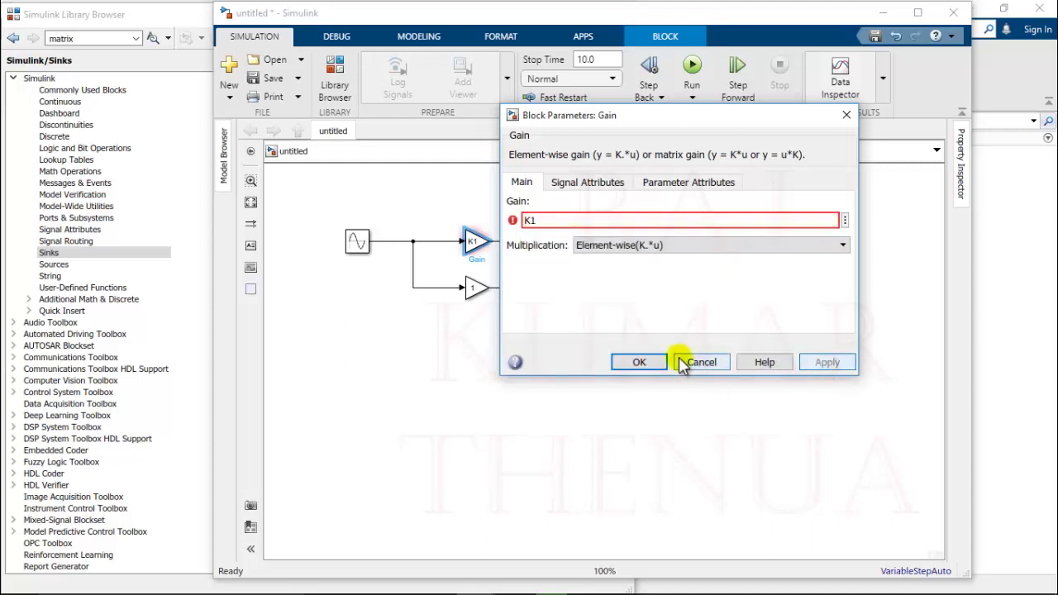
click(650, 362)
Step: Set the lower Gain block's gain to K2
double_click(476, 286)
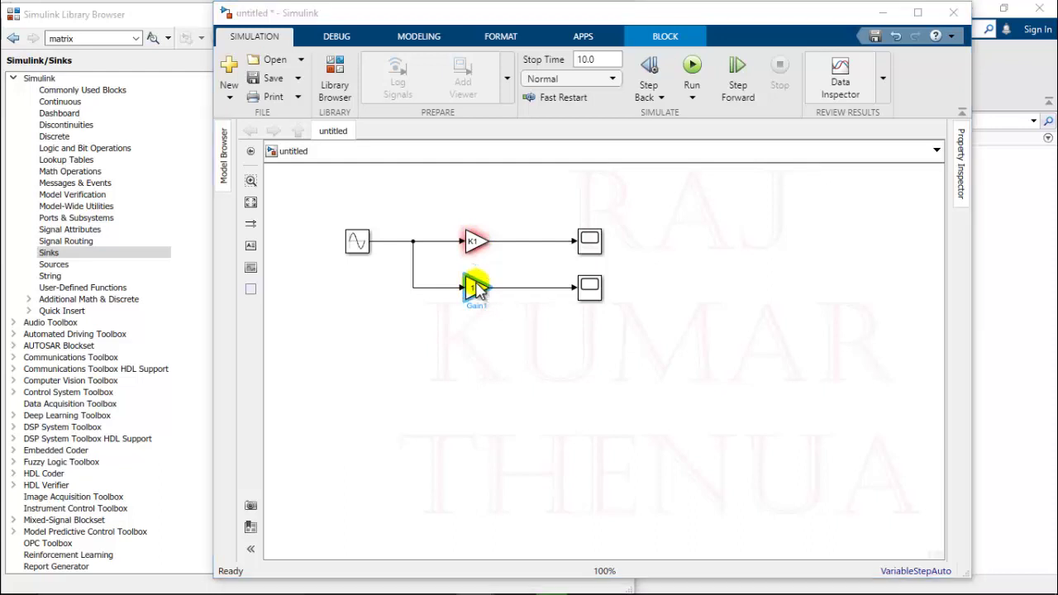
text(K2)
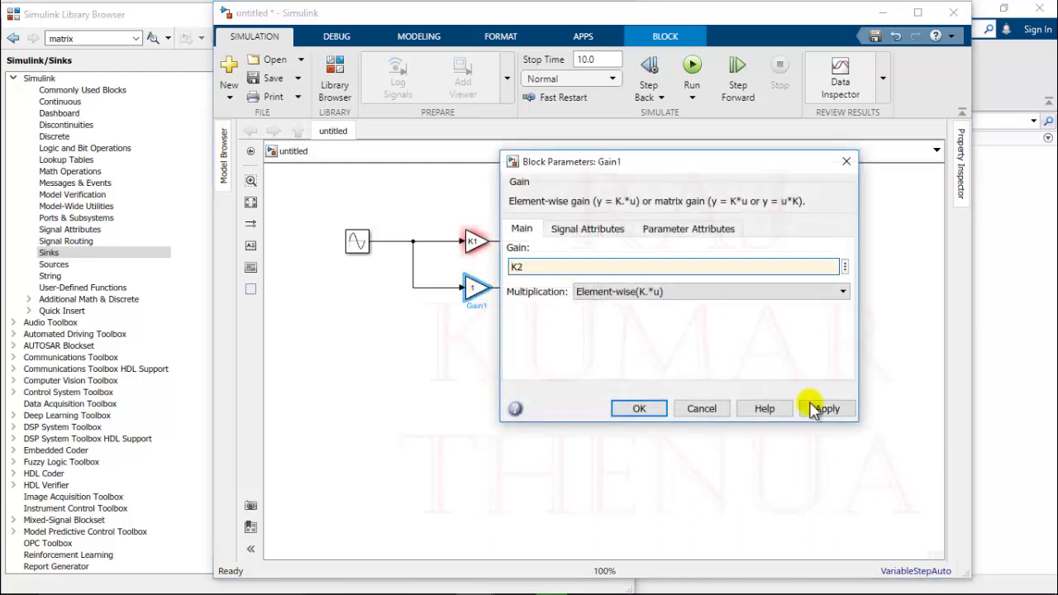
click(817, 408)
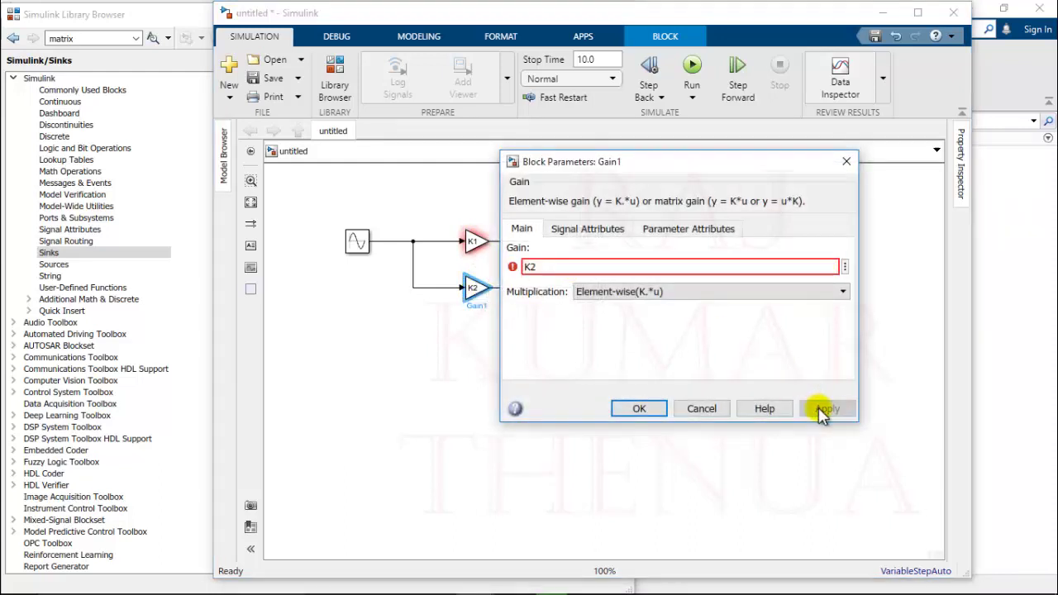
click(639, 408)
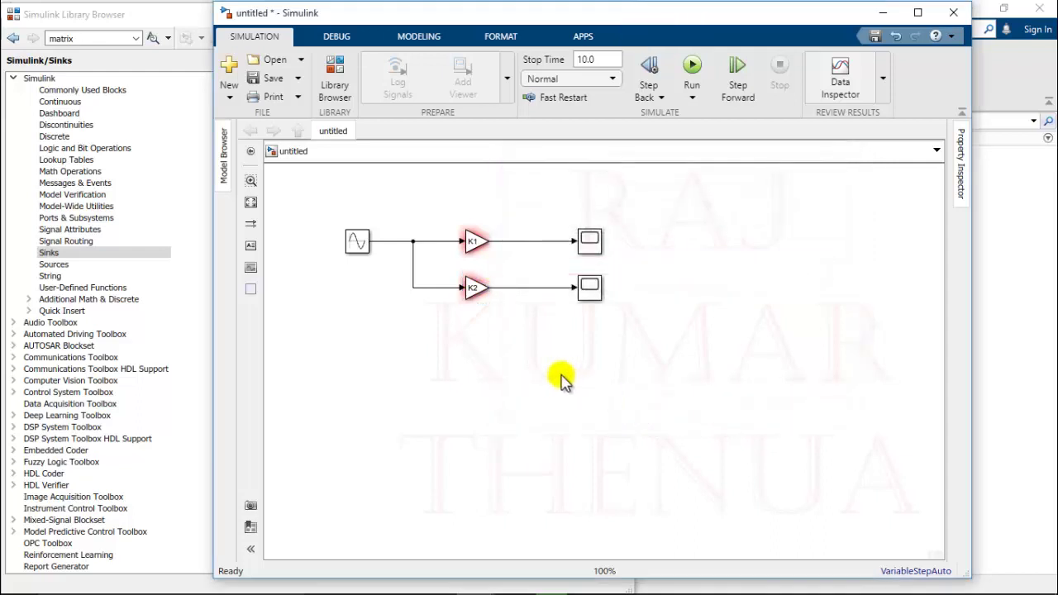
Step: Run the model, review the Diagnostic Viewer's 2 errors about undefined K1 and K2, then close it
click(692, 66)
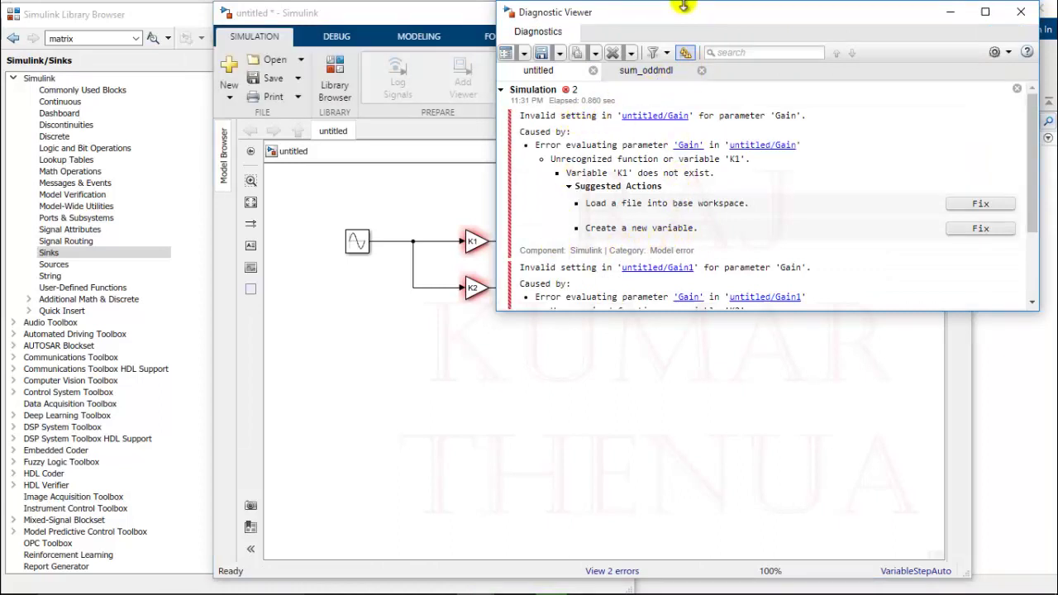
drag(687, 18, 789, 51)
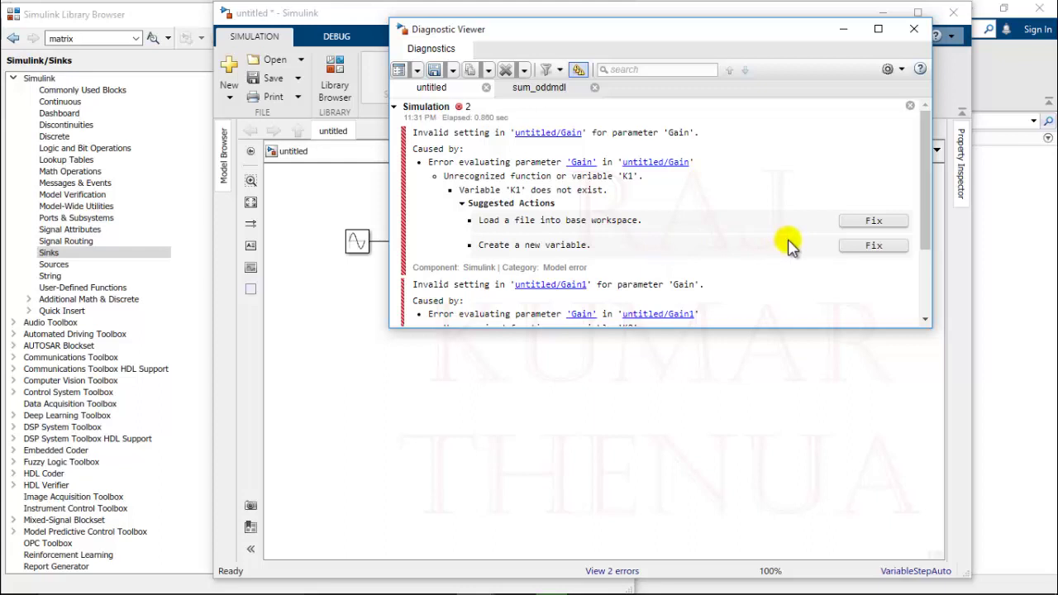
click(914, 30)
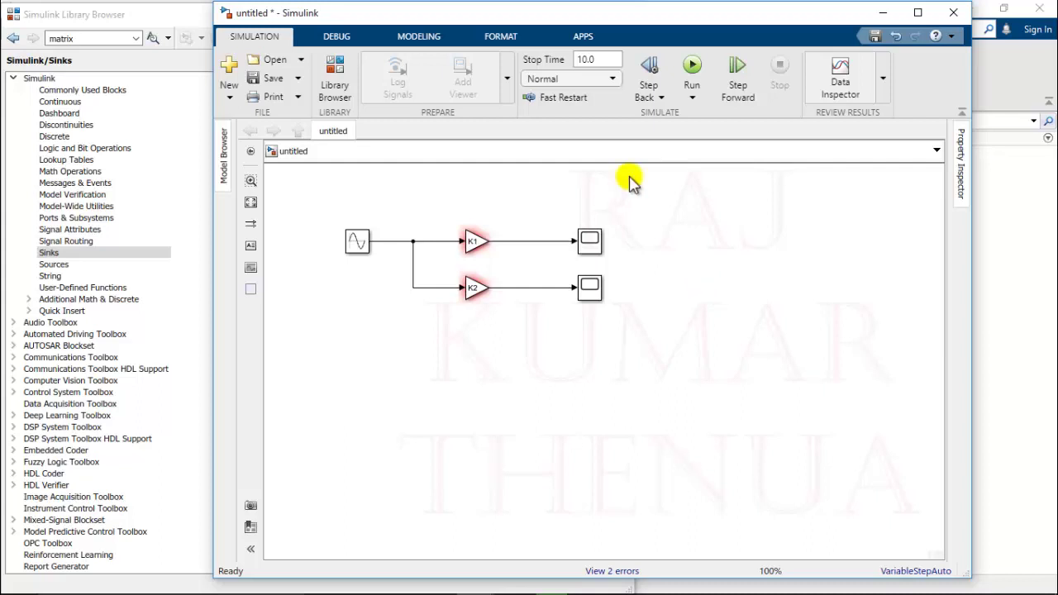
Step: In Model Properties > Callbacks, enter 'K1=5; K2=10;' as the PreLoadFcn and apply it
click(414, 42)
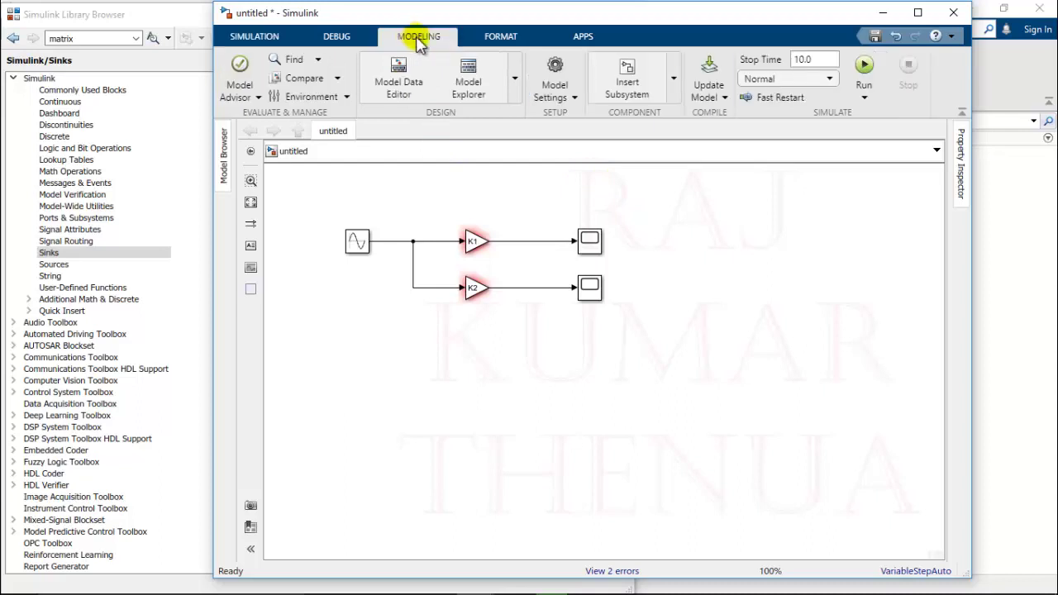
click(546, 97)
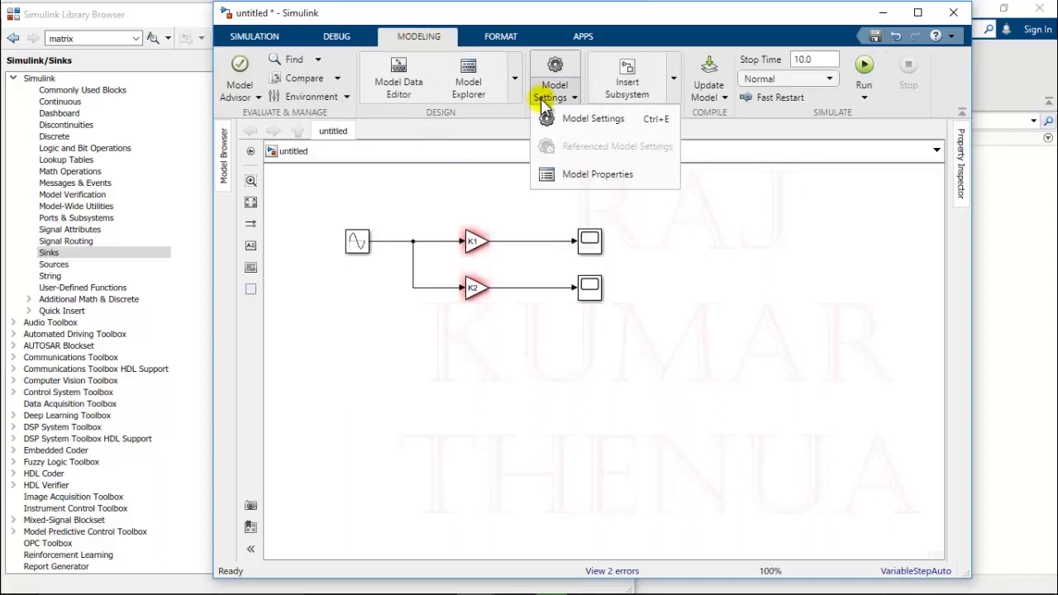
click(594, 175)
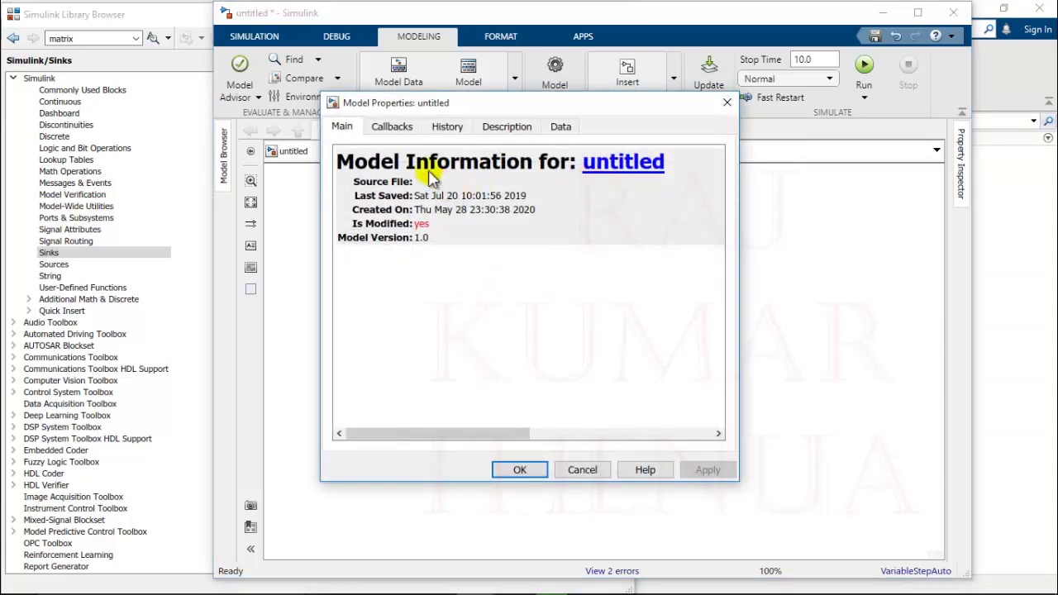
click(390, 129)
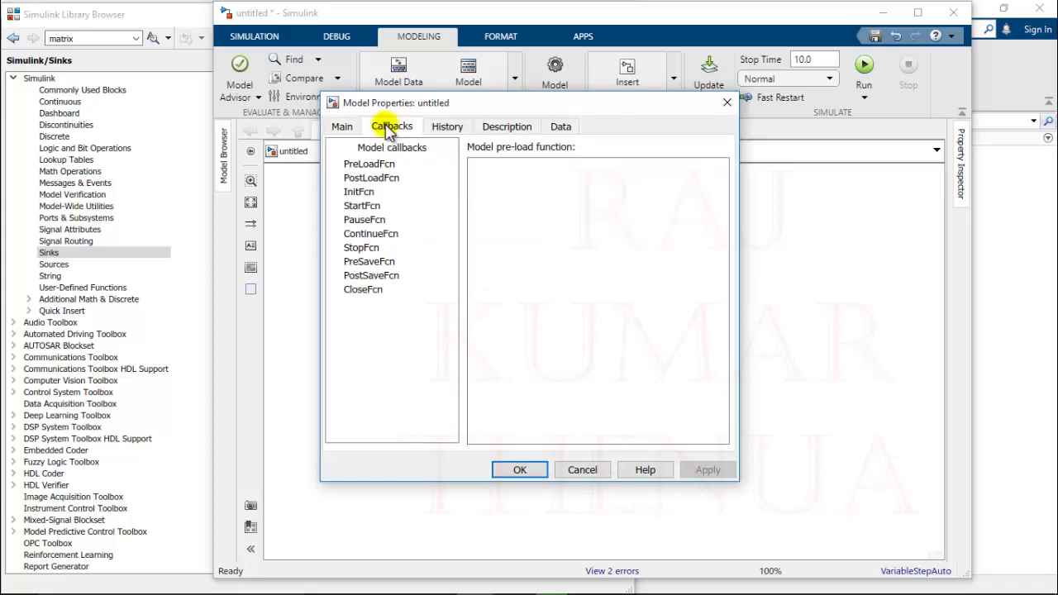
click(377, 163)
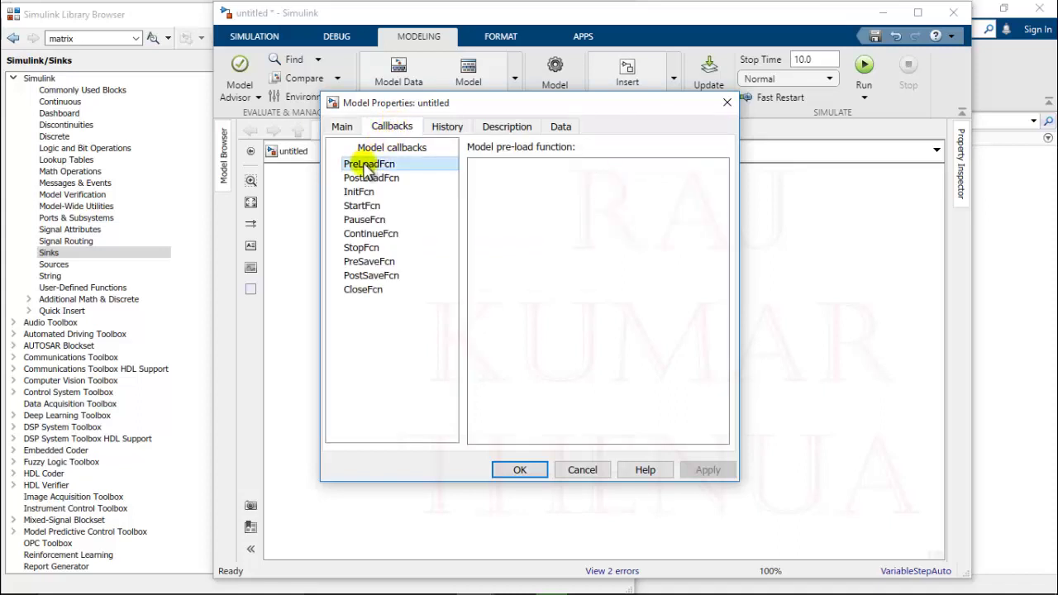
click(498, 166)
text(K2=10)
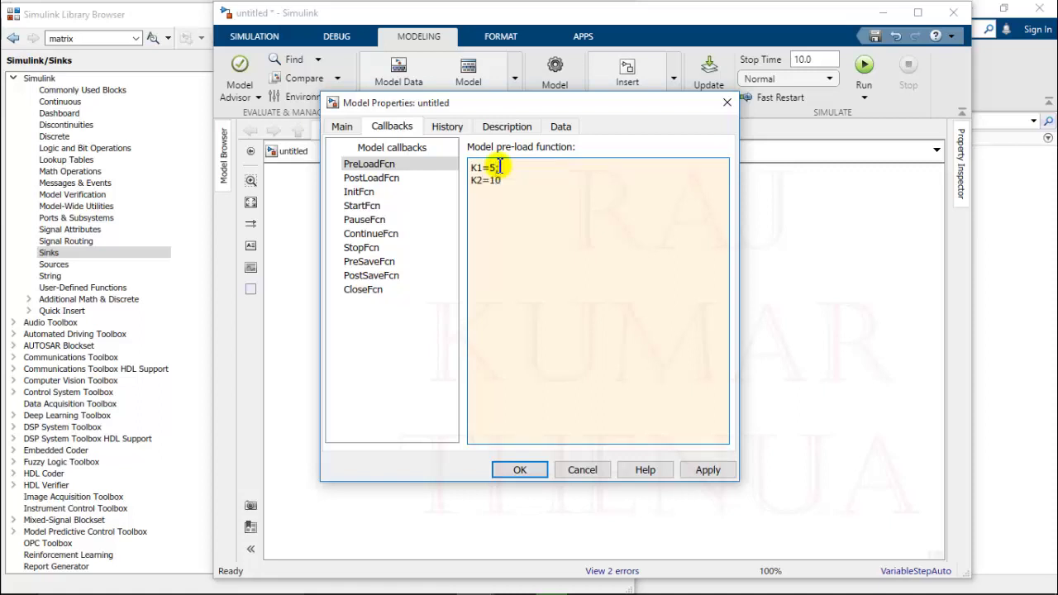
click(506, 180)
text(;)
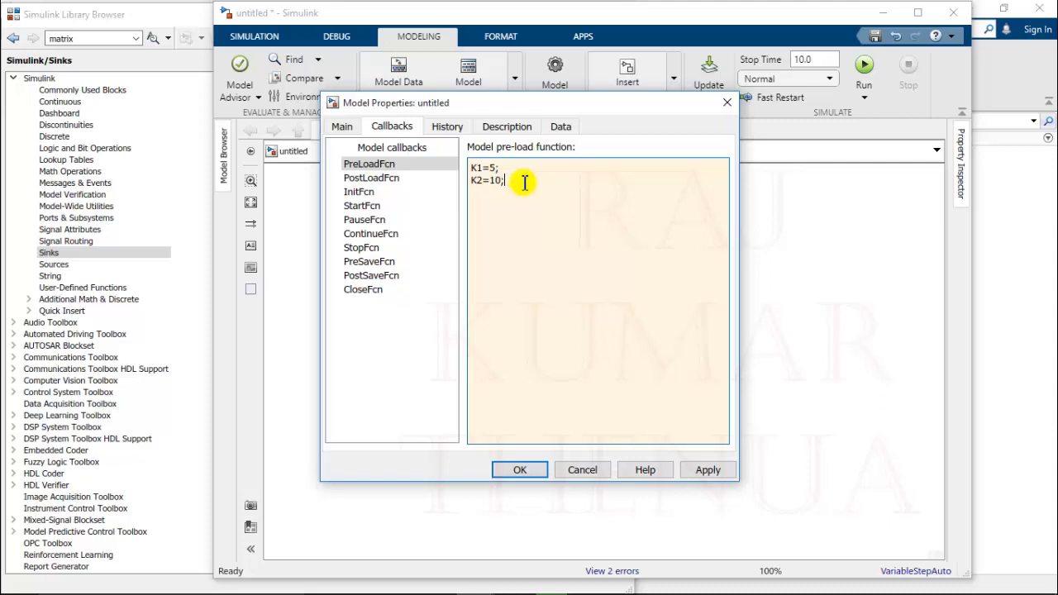
click(705, 469)
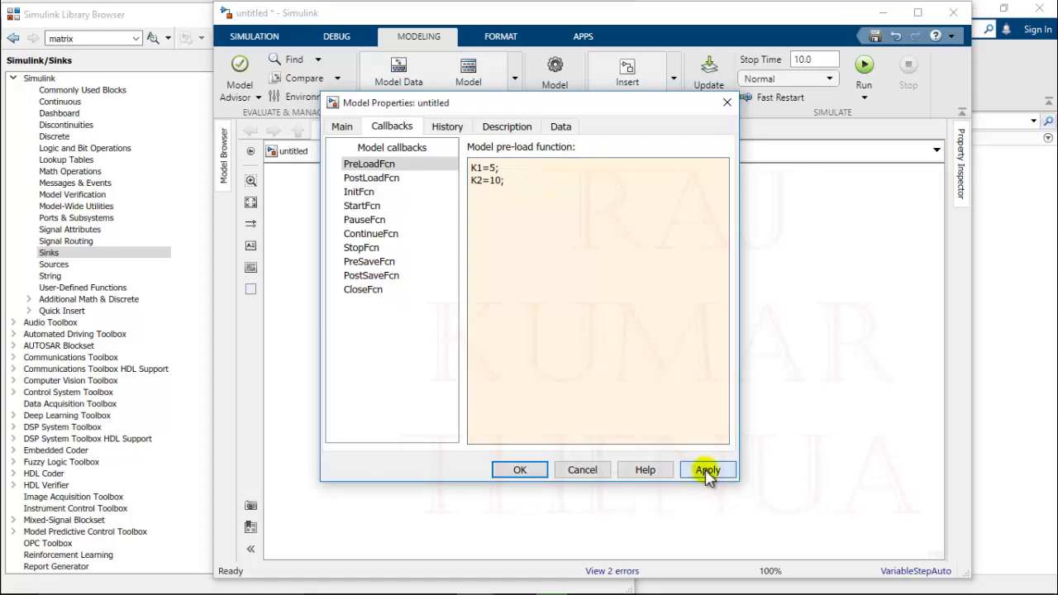
click(520, 469)
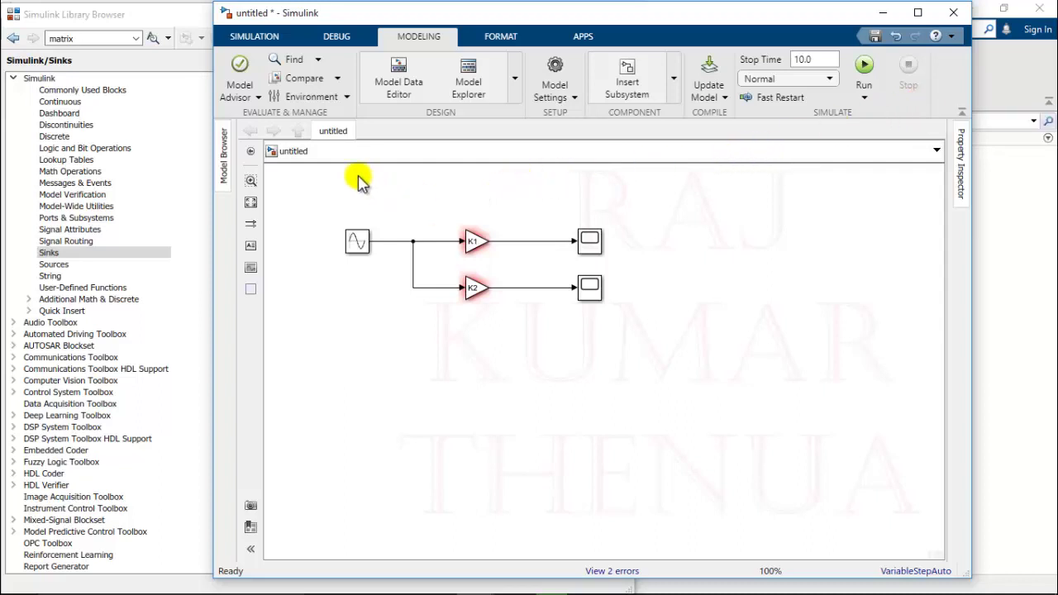
Step: Save the untitled model as preload_exp.slx, then close the model window
click(255, 37)
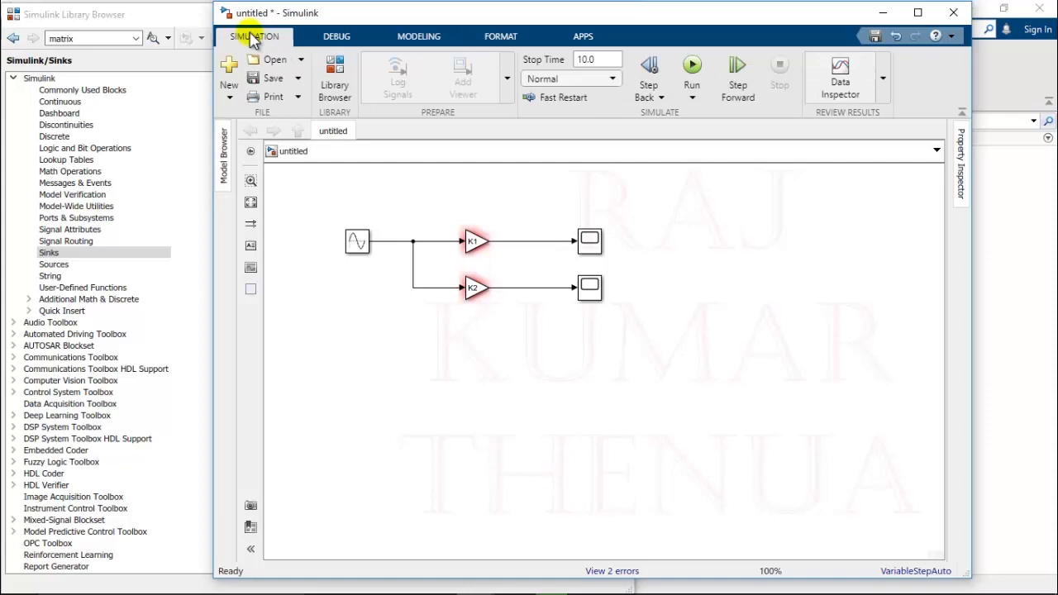
click(274, 78)
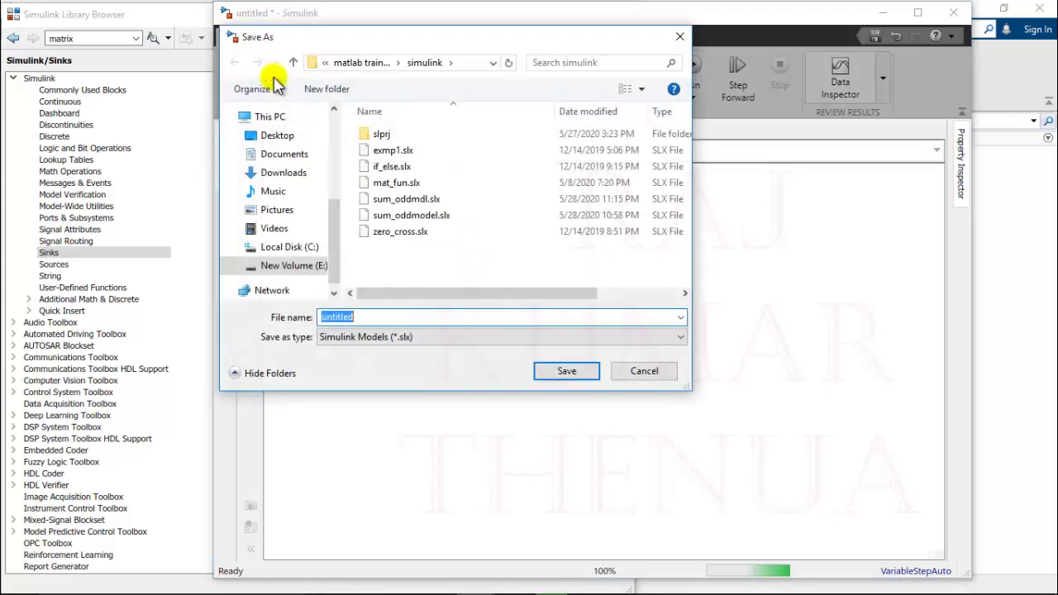
text(prelo)
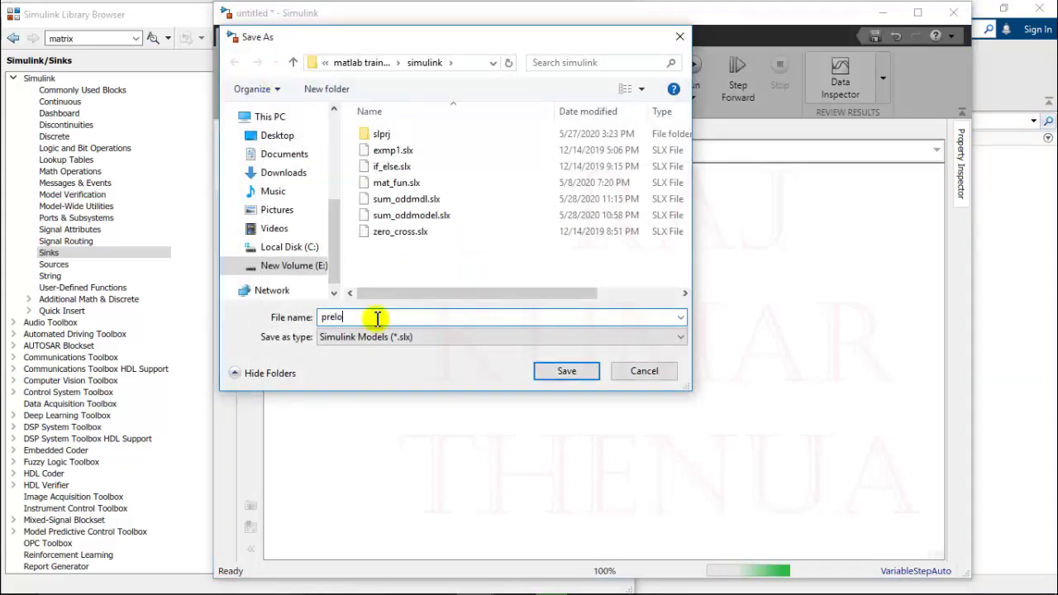
text(ad_exp)
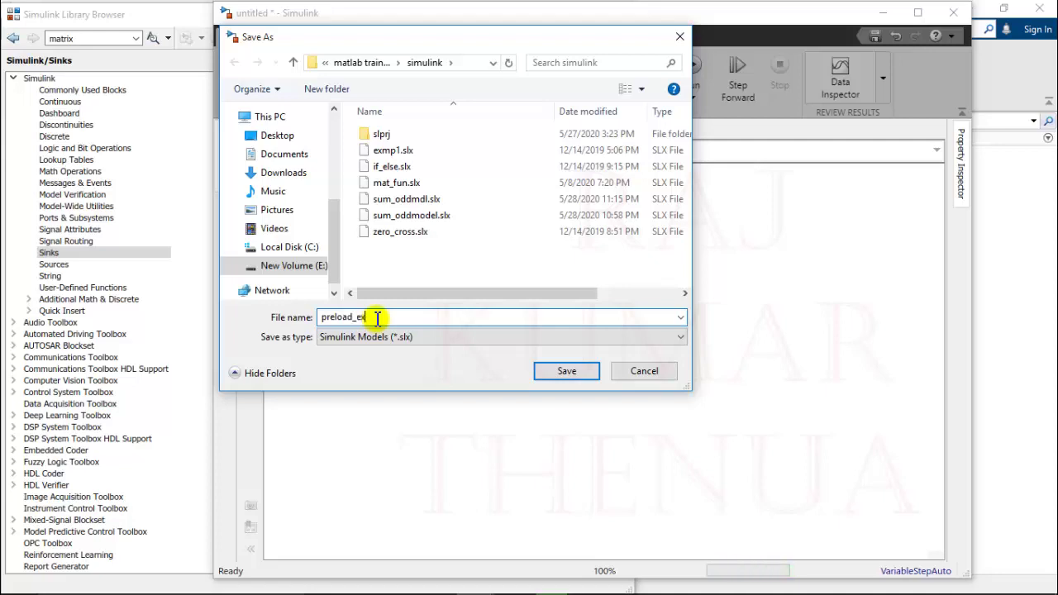
click(565, 371)
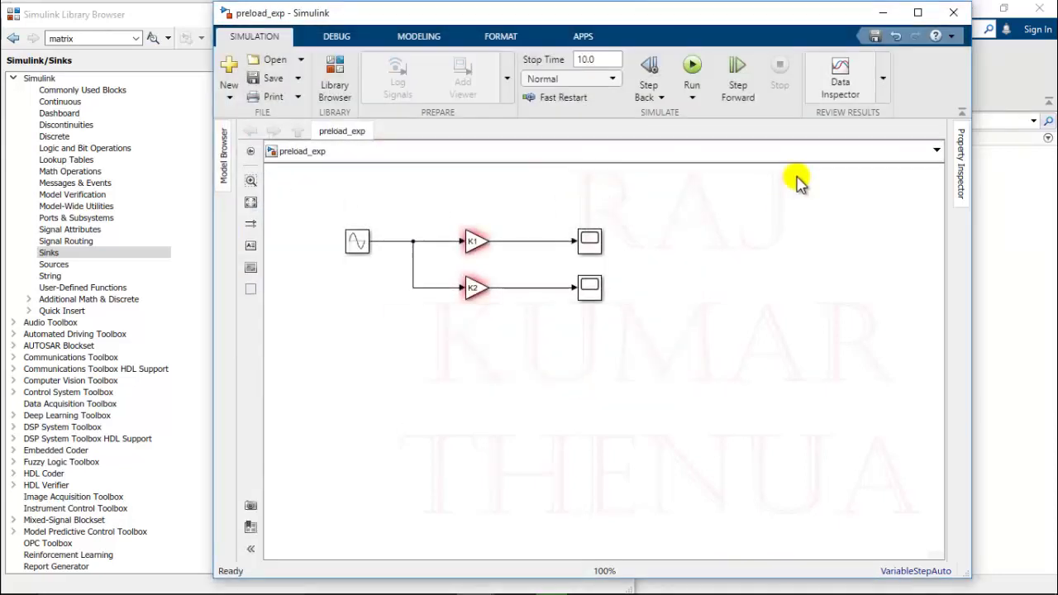
click(952, 12)
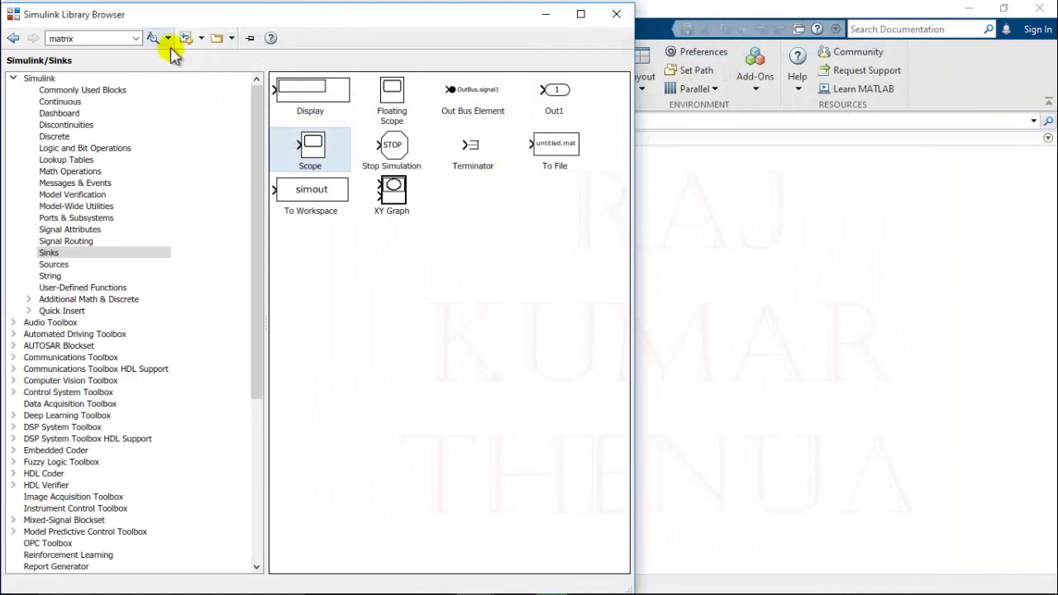
Step: Reopen preload_exp.slx from MATLAB's Current Folder, loading K1 = 5 and K2 = 10
click(212, 40)
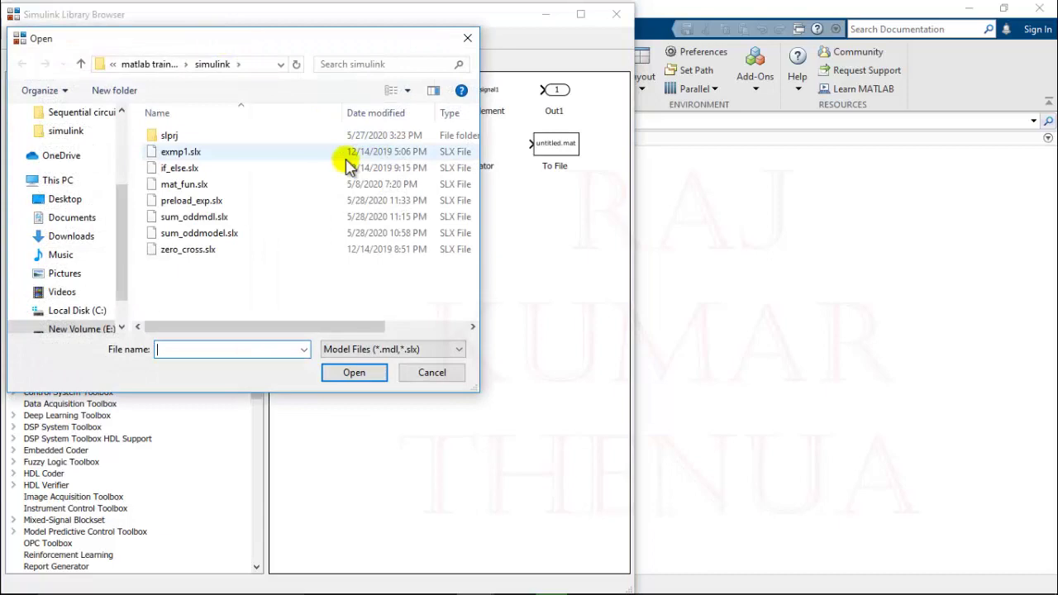
click(223, 203)
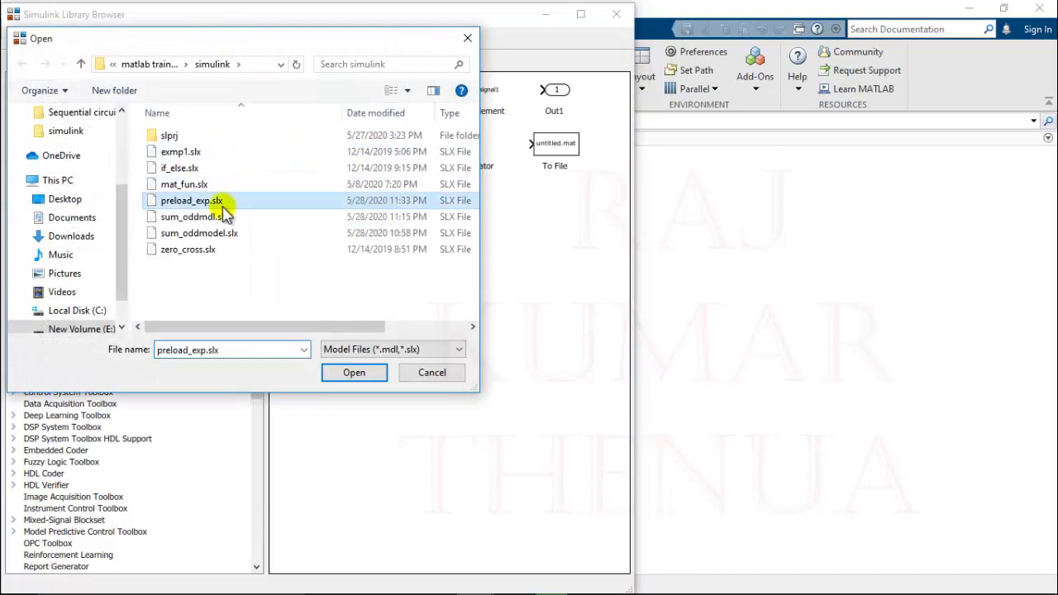
click(378, 17)
click(433, 374)
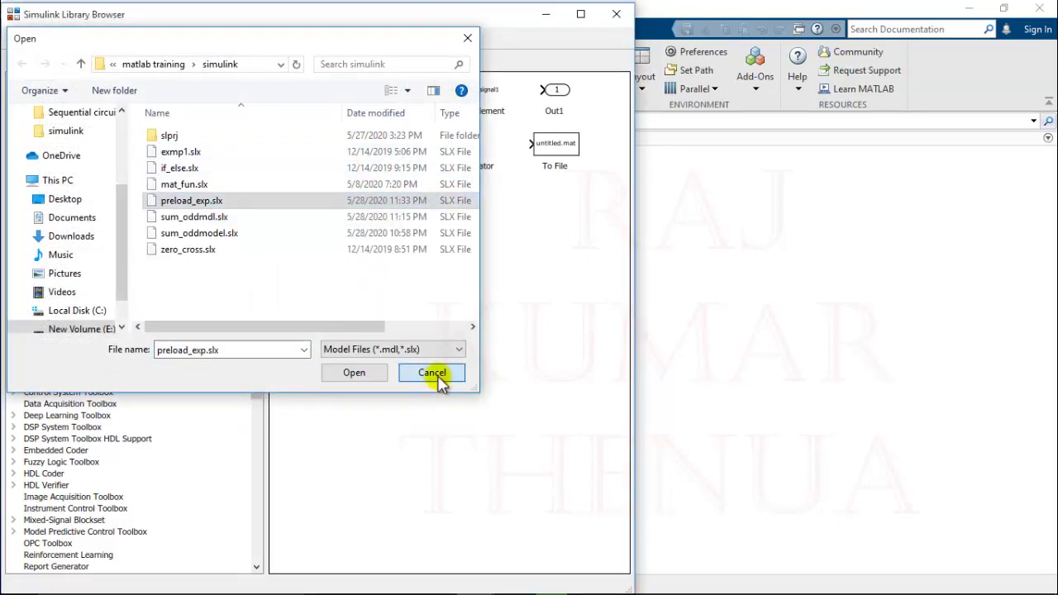
click(735, 299)
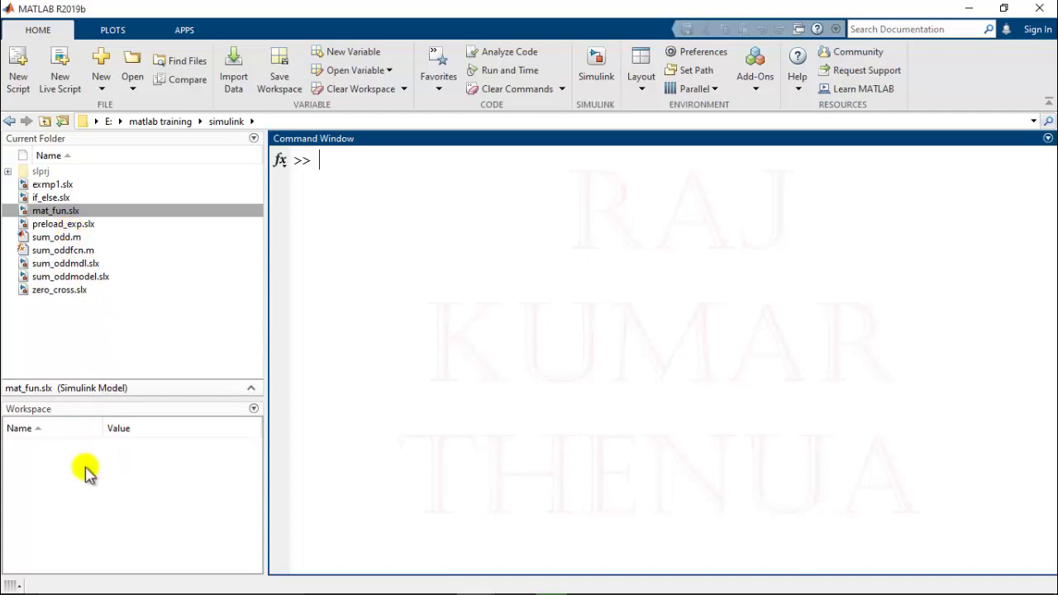
double_click(68, 224)
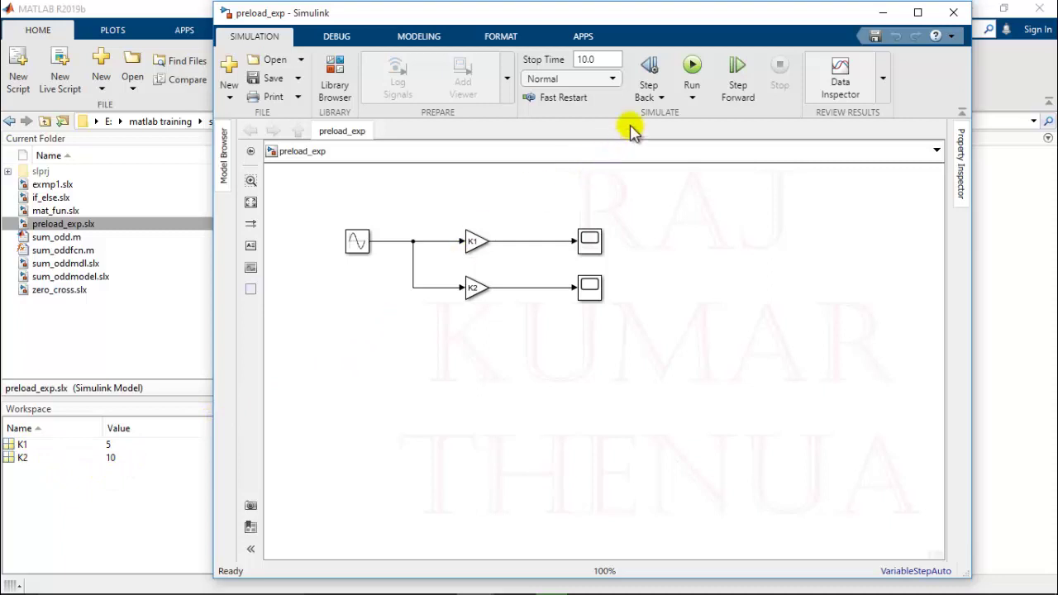
Step: Run preload_exp and view the sine-wave plots on the K1 and K2 Scopes
click(691, 67)
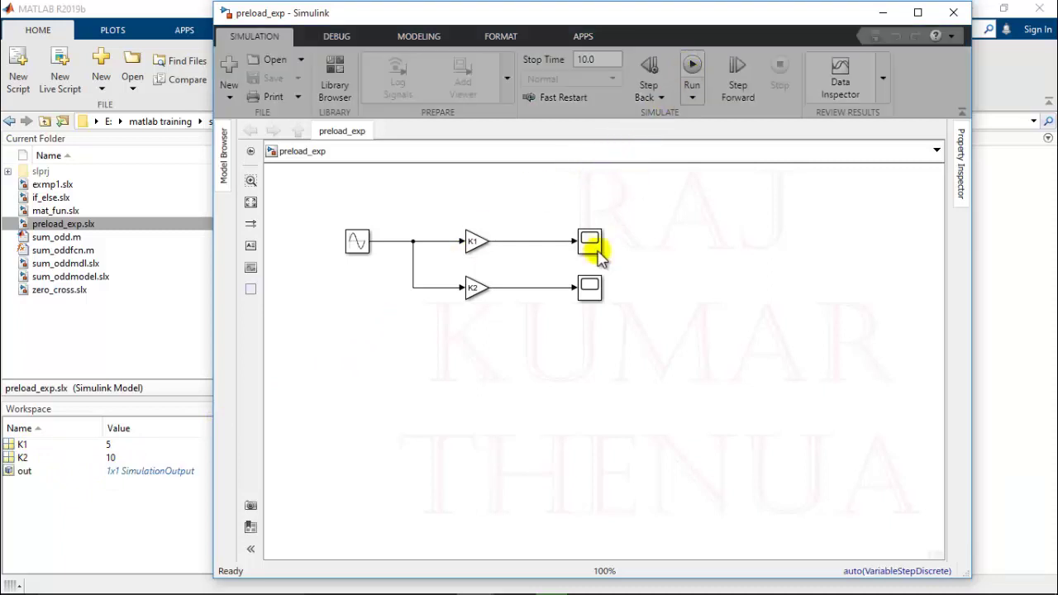
click(592, 246)
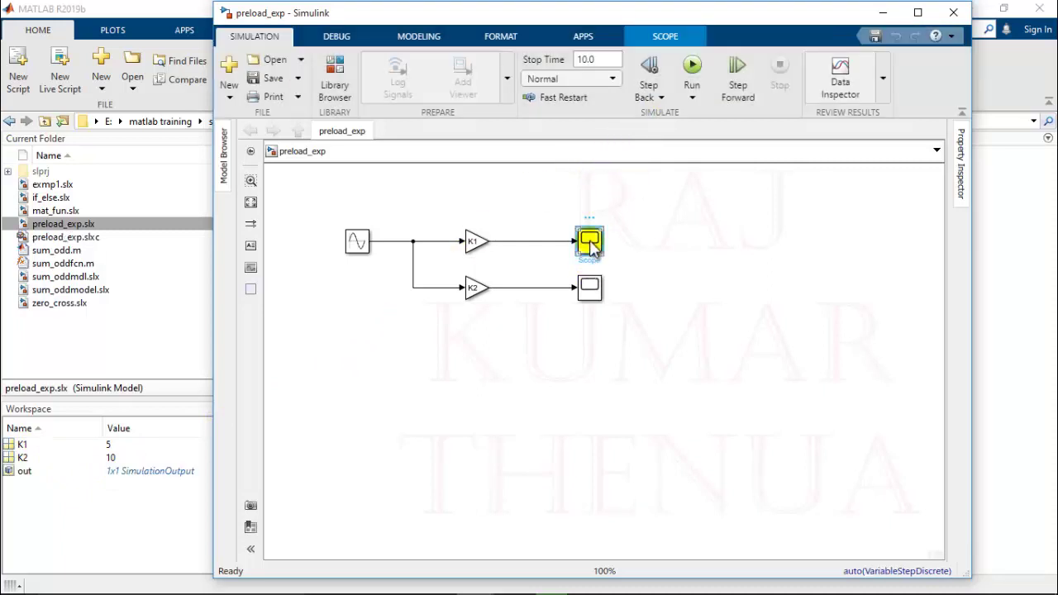
double_click(592, 245)
click(732, 83)
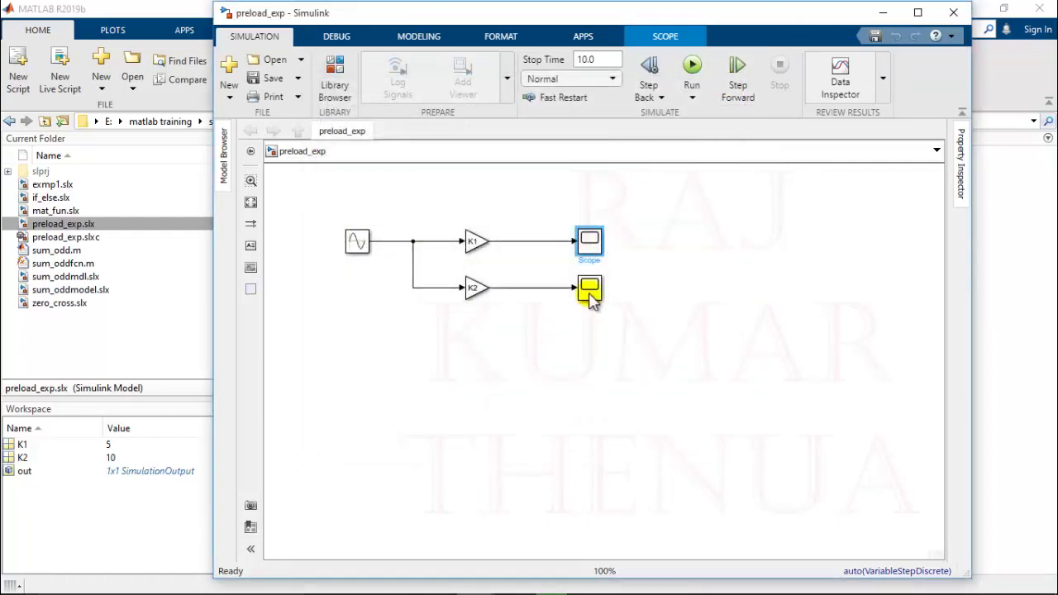
double_click(590, 291)
click(725, 82)
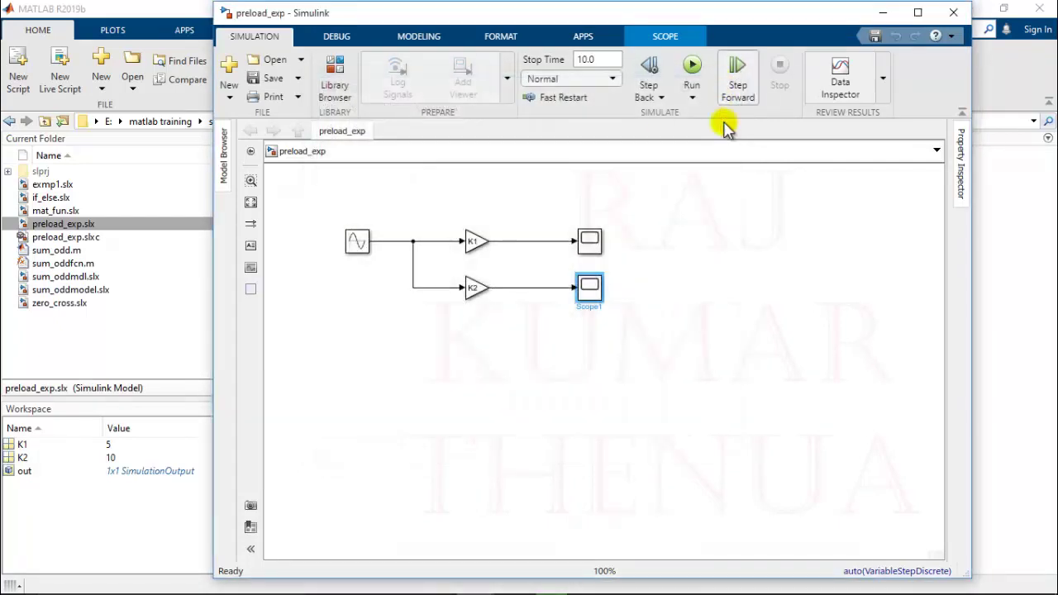